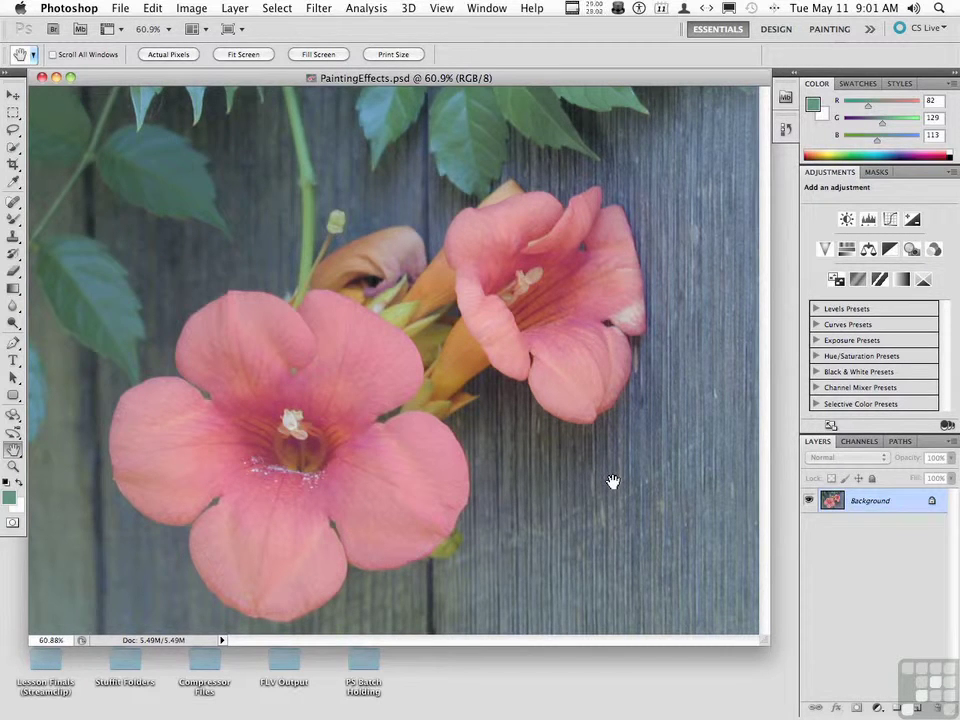
- Preview the Design and Painting workspaces and return to the Essentials workspace
left_click(772, 28)
left_click(829, 29)
left_click(778, 29)
left_click(725, 29)
- Detach the Layers, Channels and Paths panel group from the dock, float it over the image and shorten its height
left_click_drag(926, 442, 606, 157)
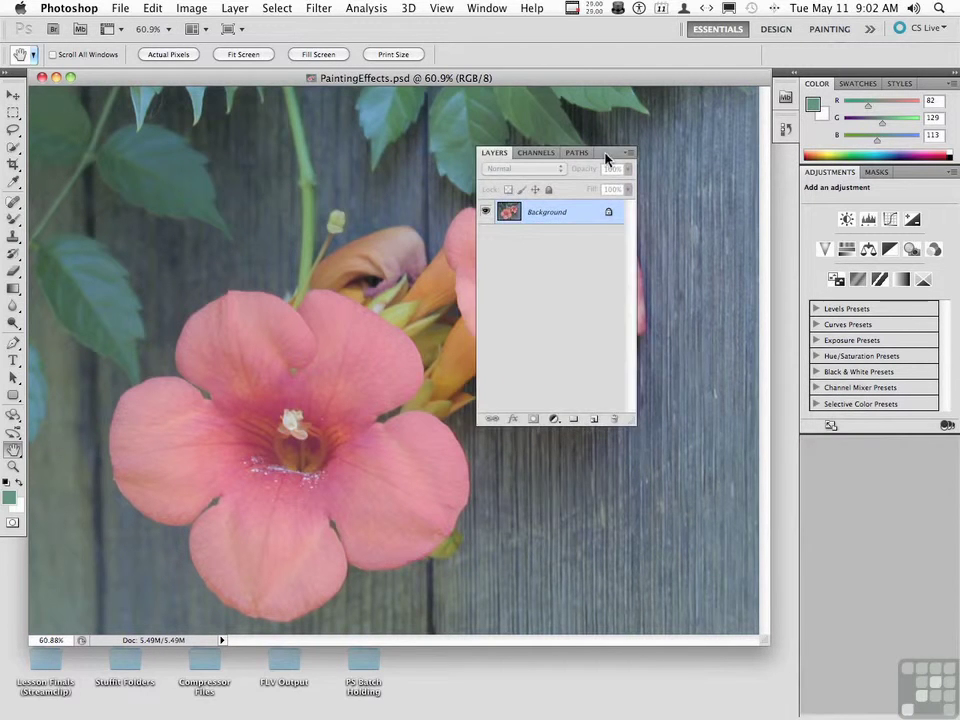
left_click_drag(612, 425, 613, 285)
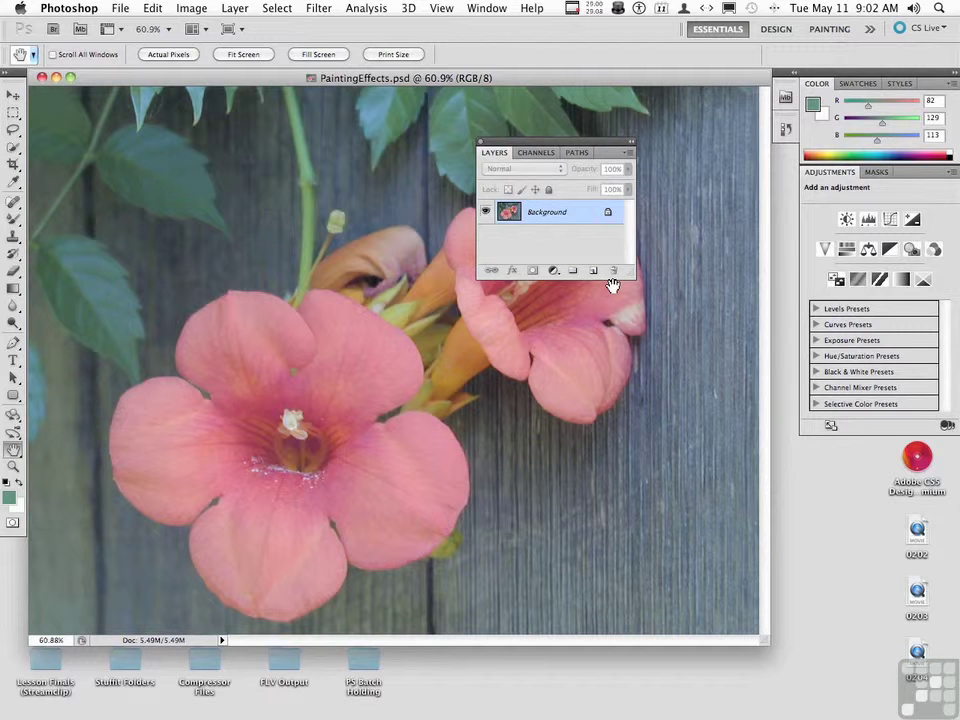
mouse_move(921, 79)
left_mouse_down()
mouse_move(922, 133)
mouse_move(921, 81)
left_mouse_up()
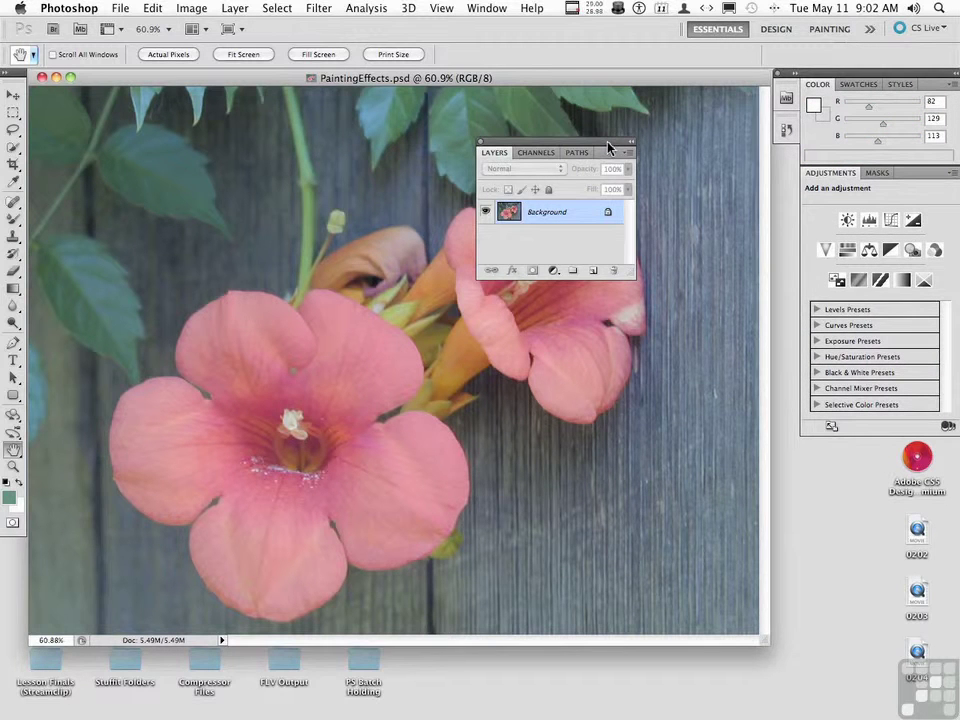
left_click_drag(576, 147, 686, 221)
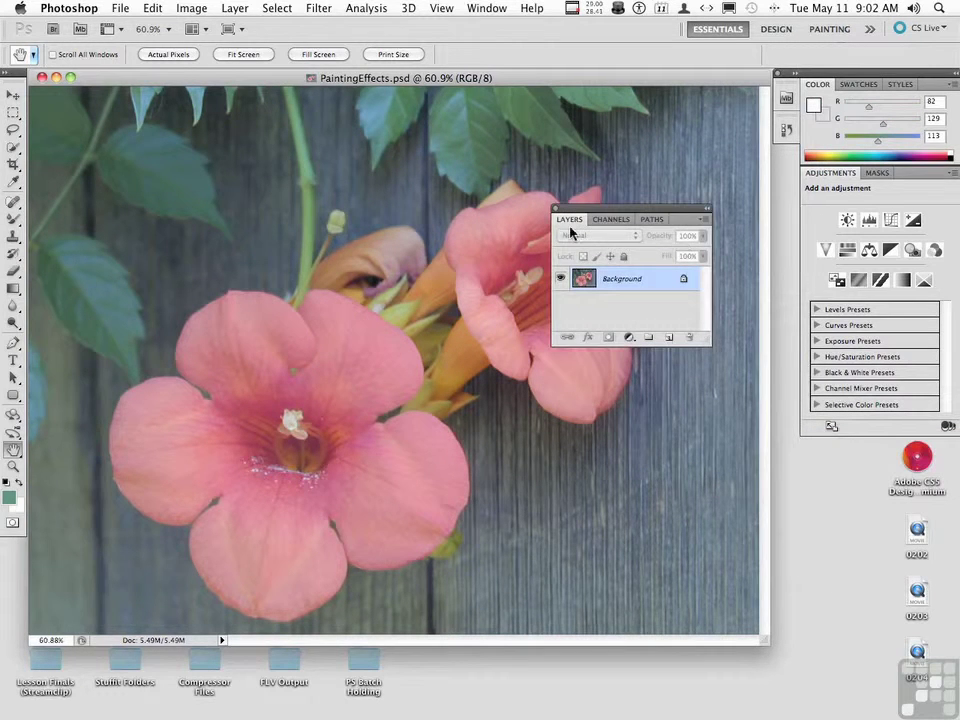
- Split the floating group into three separate Layers, Channels and Paths panels spread over the image
left_click_drag(570, 222, 298, 154)
left_click_drag(574, 218, 136, 330)
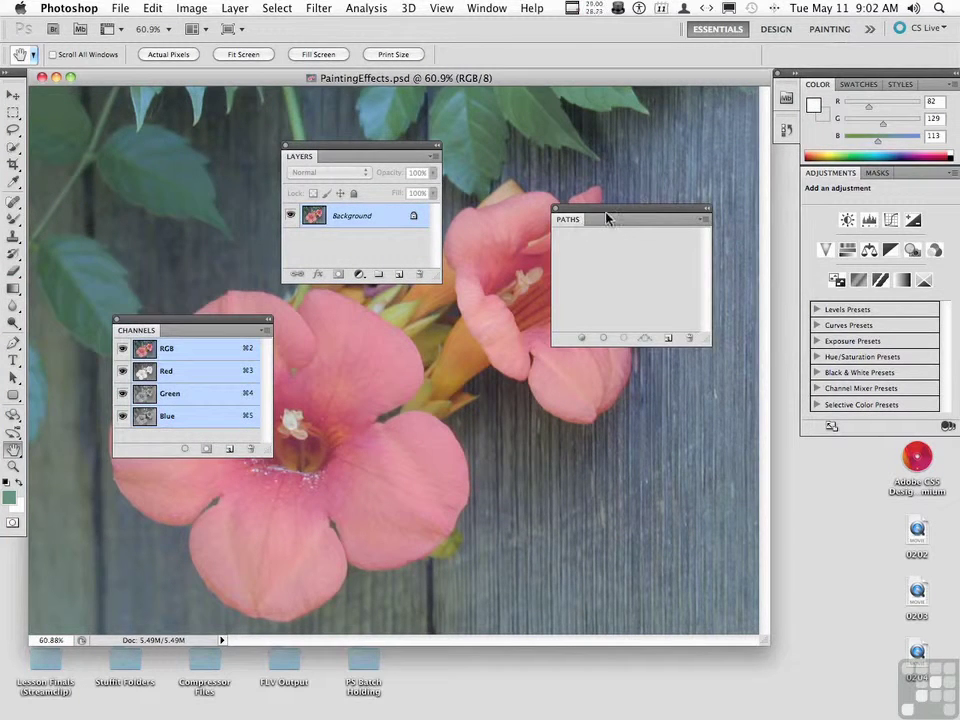
left_click_drag(615, 210, 596, 317)
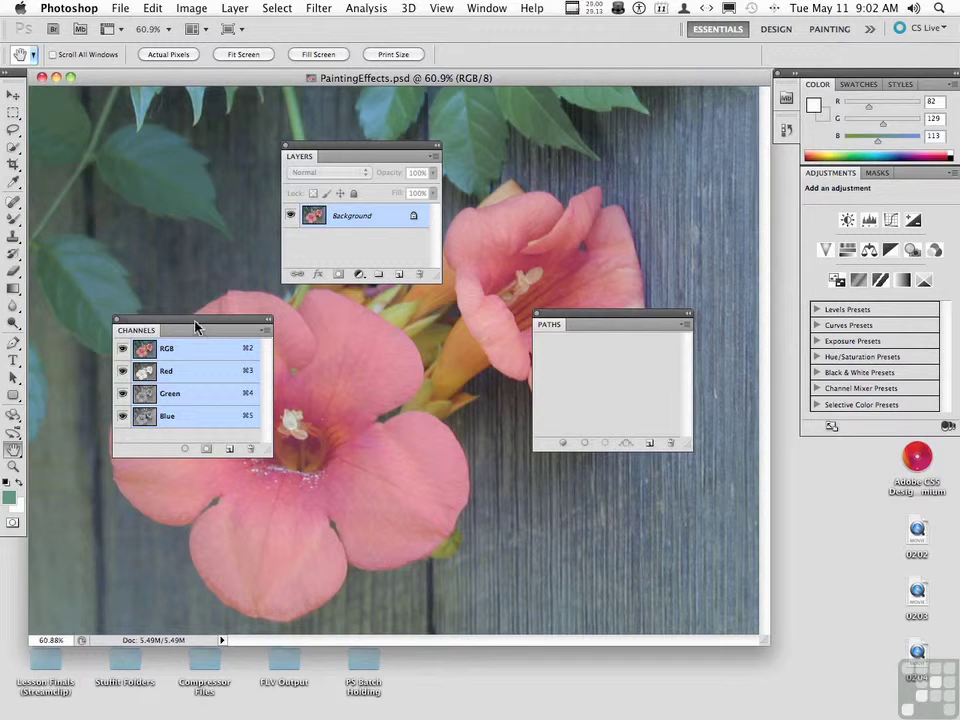
- Stack the Channels and Paths panels beneath the Layers panel and move the whole stack over the upper flower
left_click_drag(195, 325, 362, 291)
left_click_drag(599, 317, 350, 423)
left_click_drag(381, 150, 577, 150)
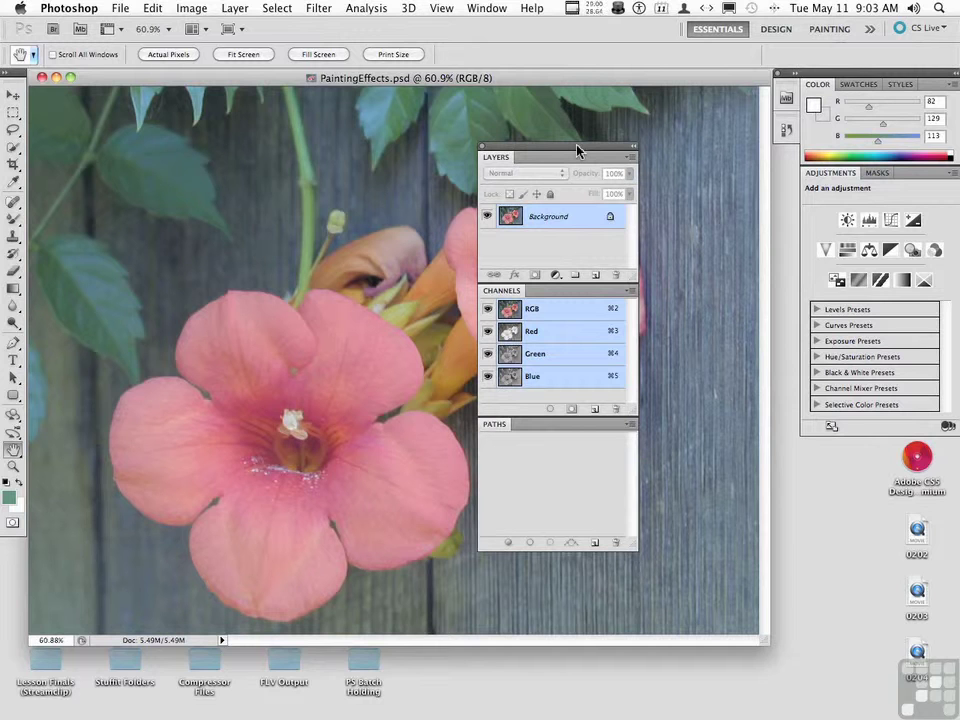
left_click_drag(577, 150, 577, 150)
- Expand the collapsed History and Mini Bridge panels to view them, and collapse them again
left_click(786, 131)
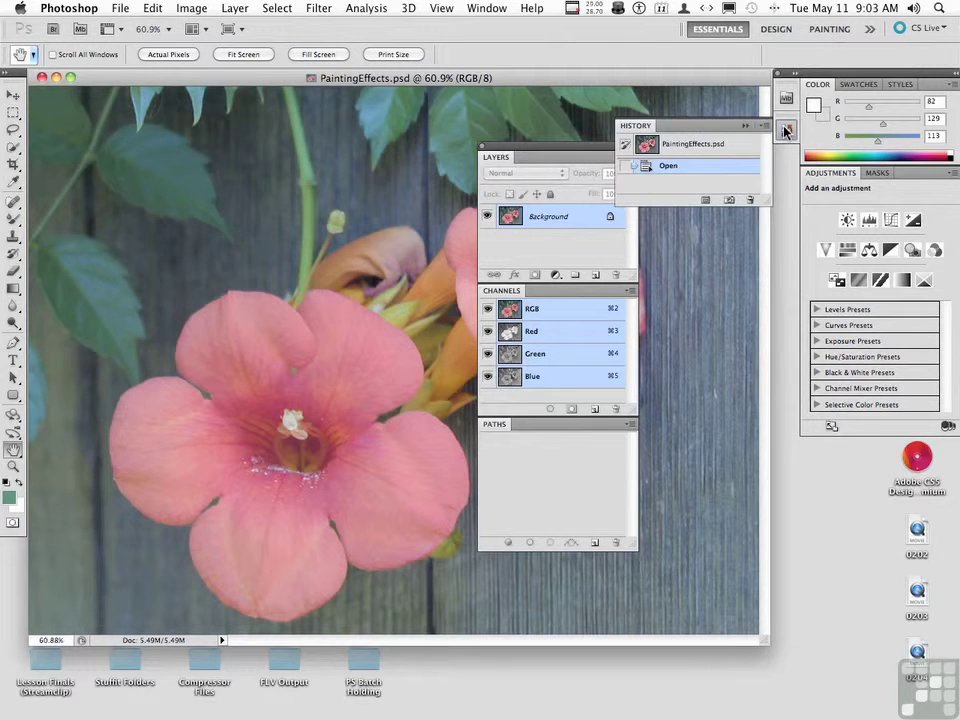
left_click(786, 99)
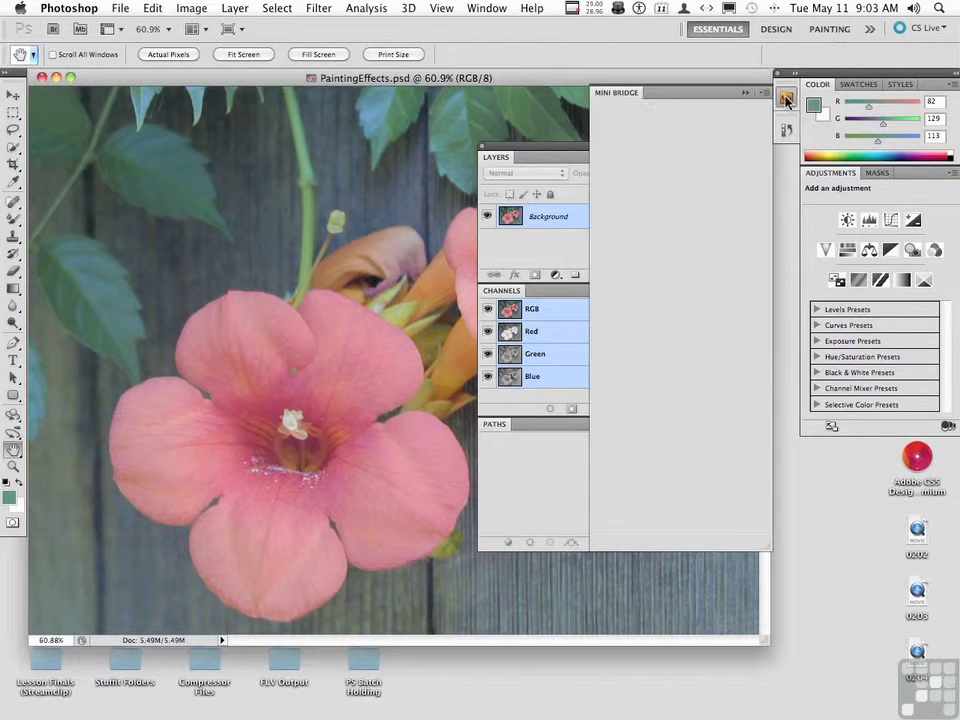
left_click(786, 99)
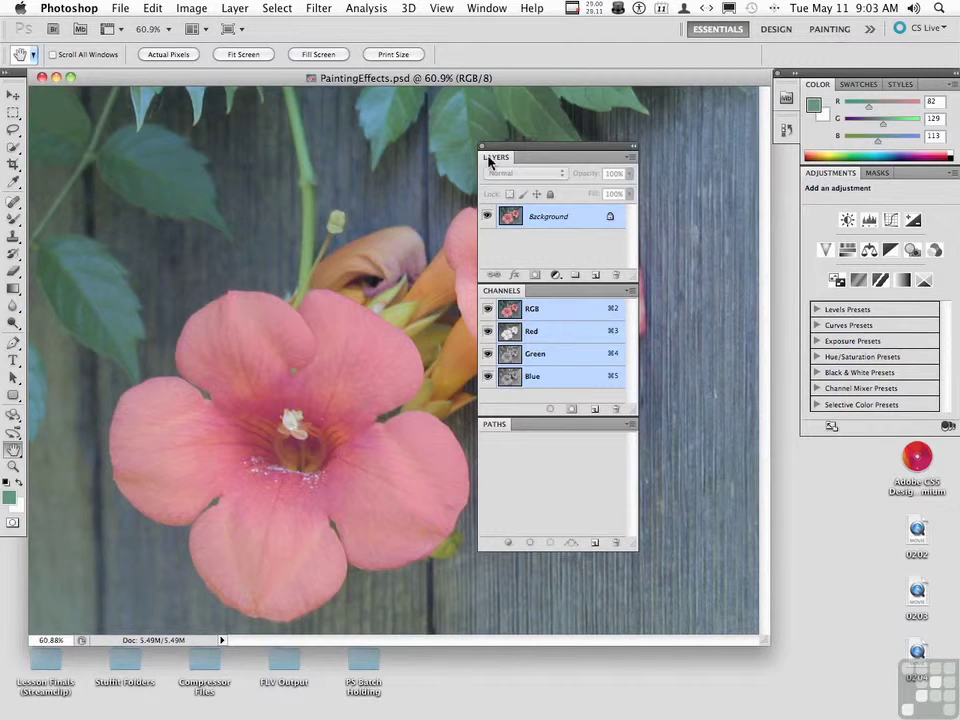
- Break up the panel stack and dock Channels, Layers and Paths as separate collapsed panels below History
left_click_drag(490, 160, 241, 155)
left_click_drag(491, 298, 236, 378)
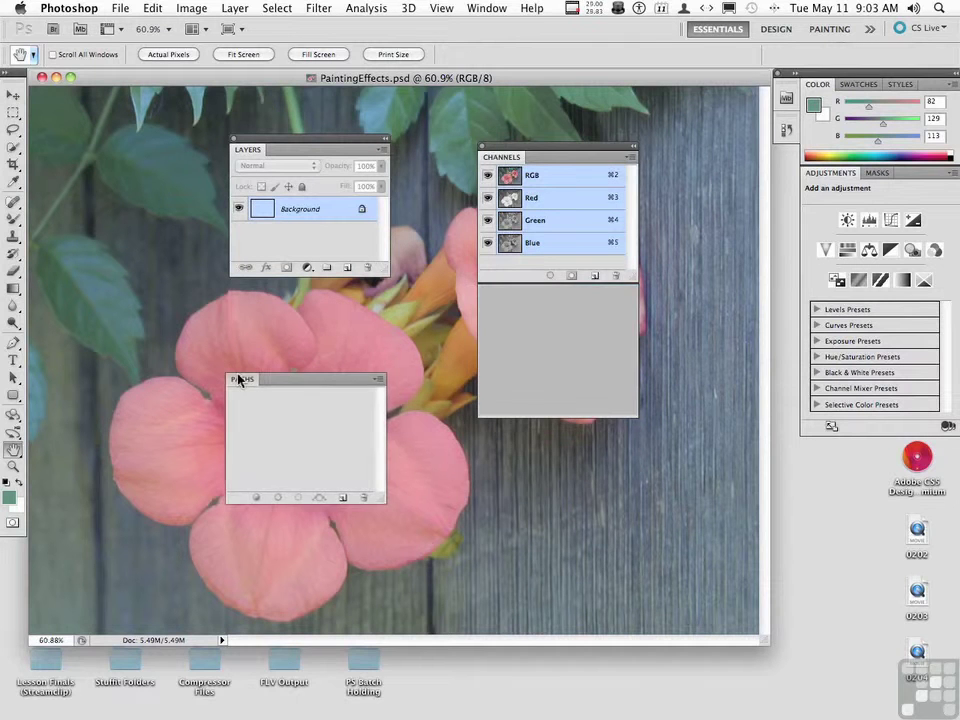
left_click_drag(527, 152, 789, 158)
left_click_drag(339, 145, 784, 190)
left_click_drag(340, 370, 788, 222)
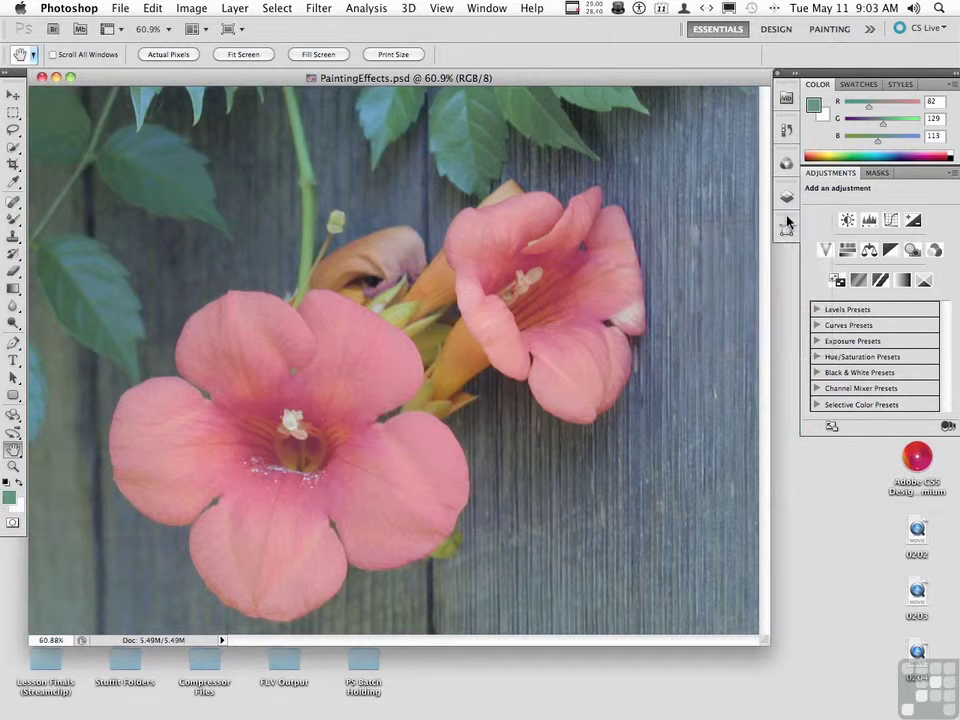
- Expand and collapse the docked Paths, Layers and Channels panels one after another
left_click(786, 228)
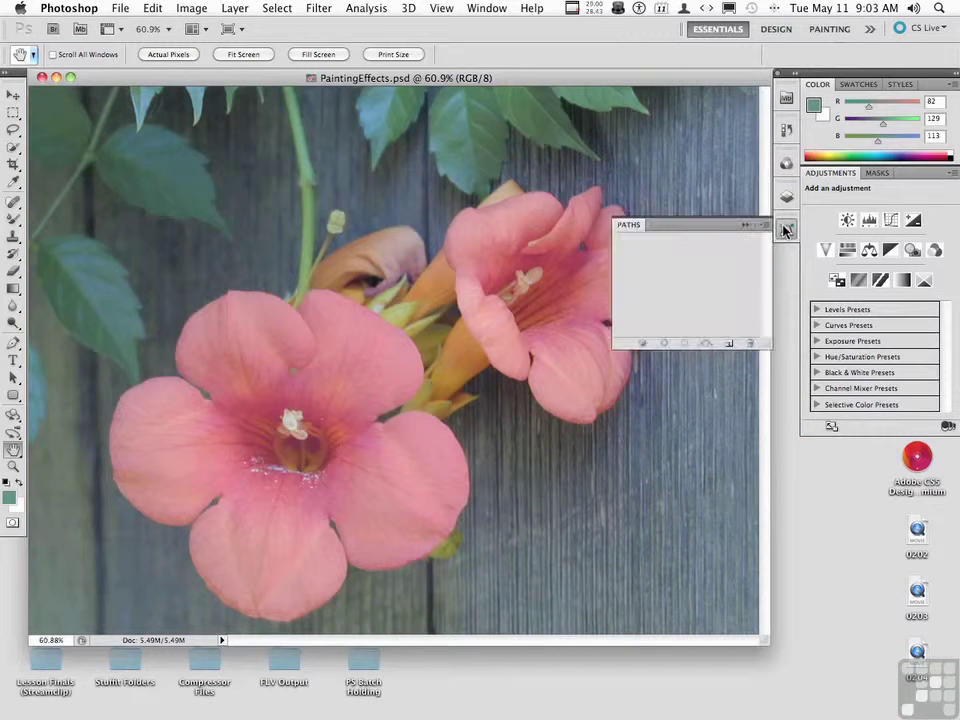
left_click(786, 228)
left_click(786, 196)
left_click(786, 196)
left_click(784, 167)
left_click(784, 167)
- Undock the collapsed Channels, Paths and Layers panels so they float separately over the image, and expand each one
left_click_drag(784, 166, 574, 170)
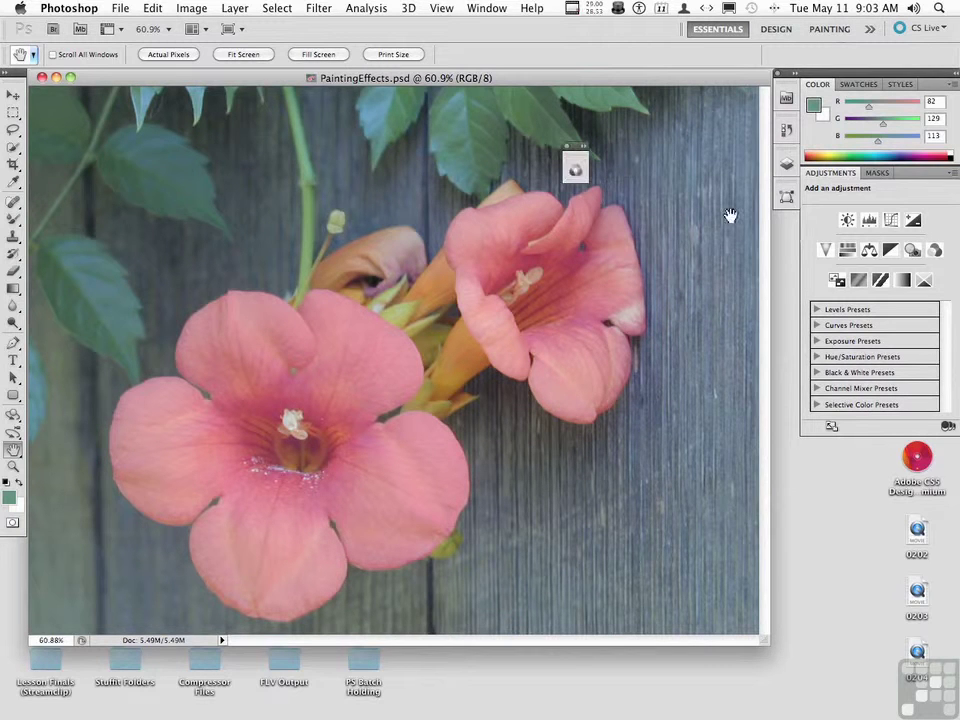
left_click_drag(786, 196, 515, 261)
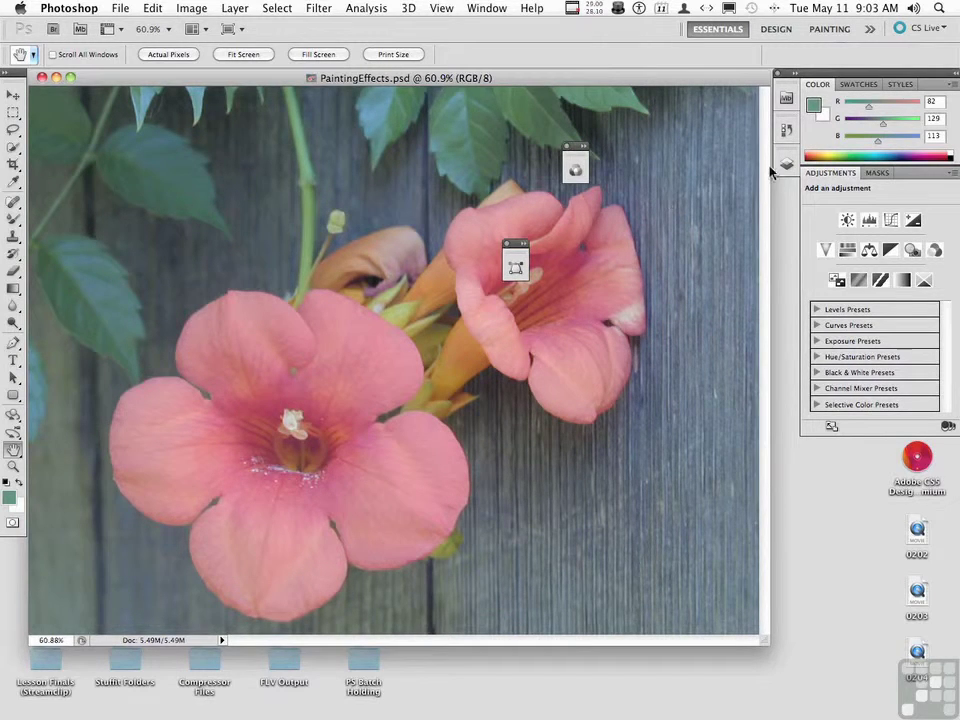
left_click_drag(786, 163, 549, 350)
left_click(551, 346)
left_click(516, 270)
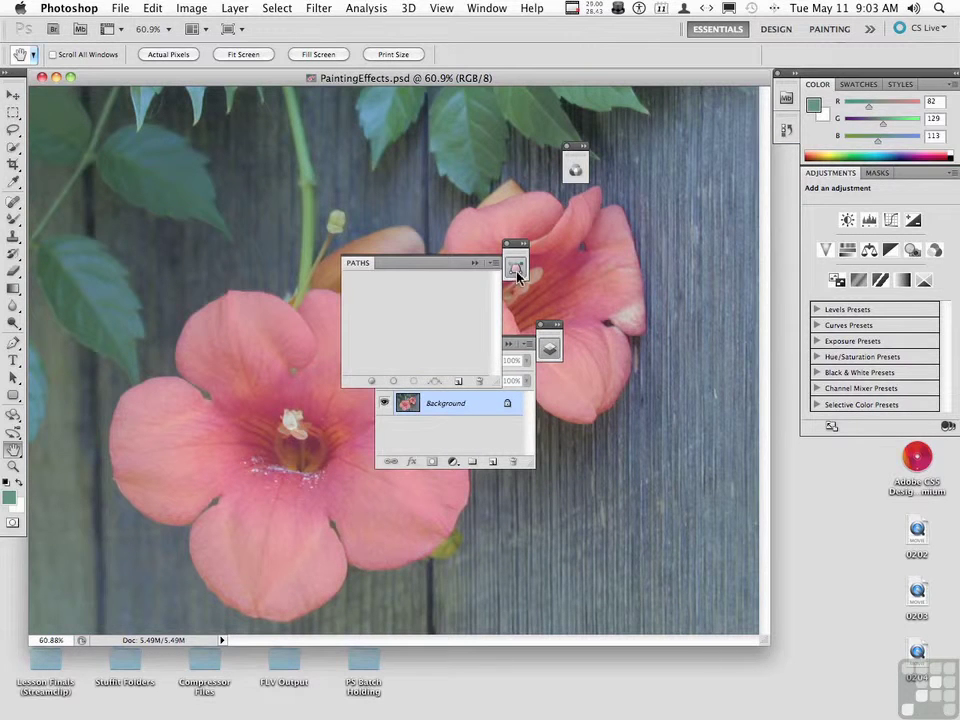
left_click(575, 168)
- Combine the floating Layers, Channels and Paths panels into one group and dock it collapsed below History
left_click_drag(424, 168, 139, 379)
left_click(450, 426)
left_click_drag(453, 347, 133, 379)
left_click_drag(457, 265, 490, 281)
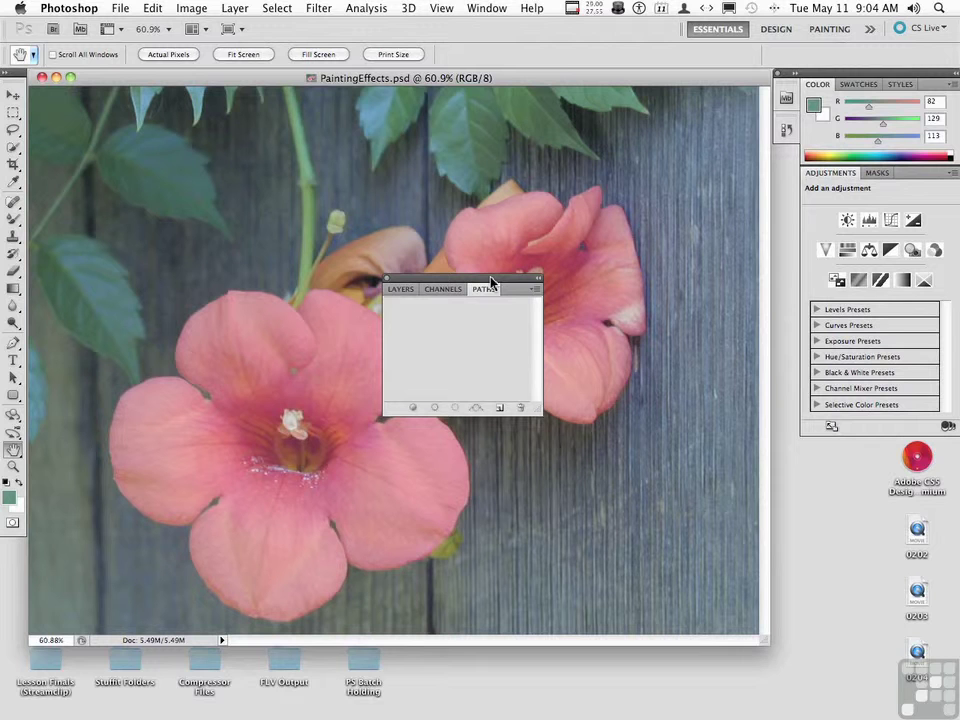
left_click_drag(493, 281, 788, 152)
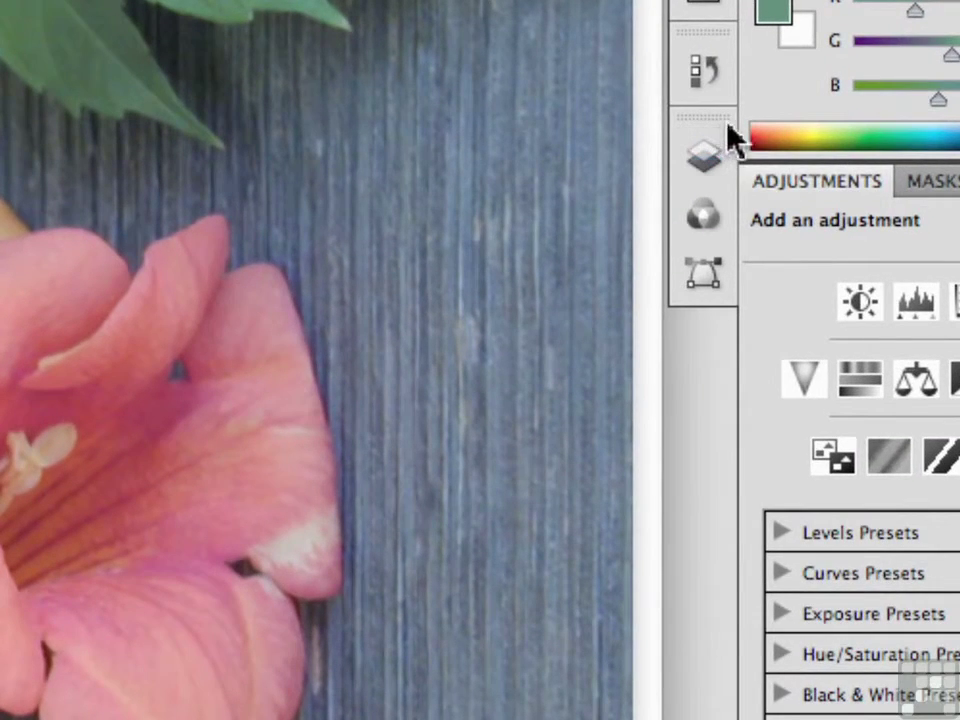
left_click_drag(707, 150, 663, 255)
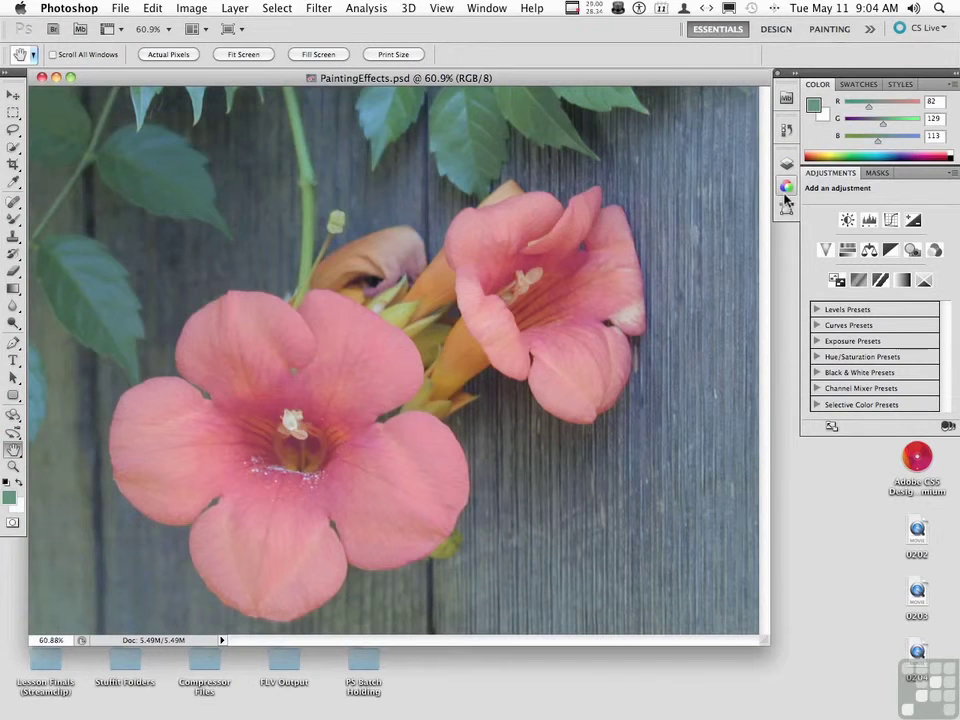
- Expand the docked group, look through its Layers, Channels and Paths panels, and collapse it again
left_click(786, 164)
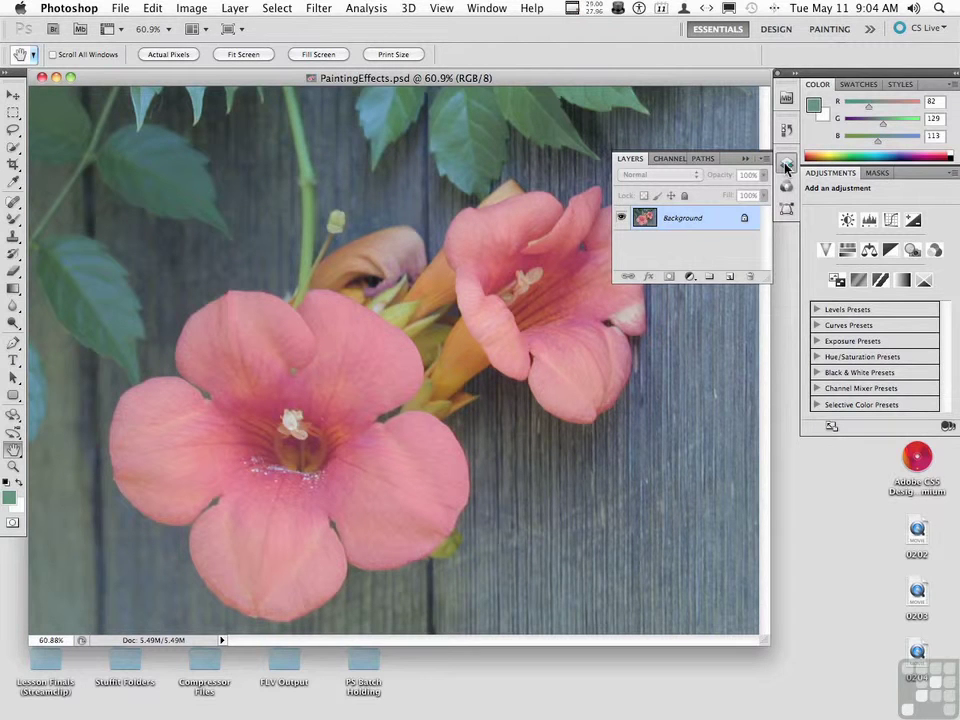
left_click(668, 158)
left_click(705, 158)
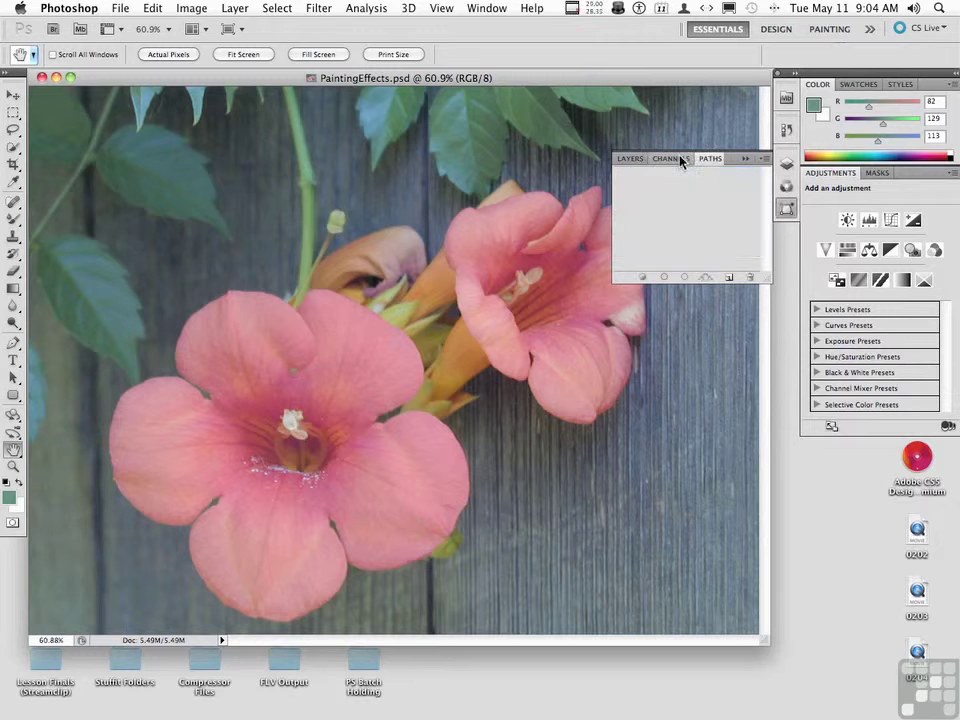
left_click(668, 158)
left_click(631, 159)
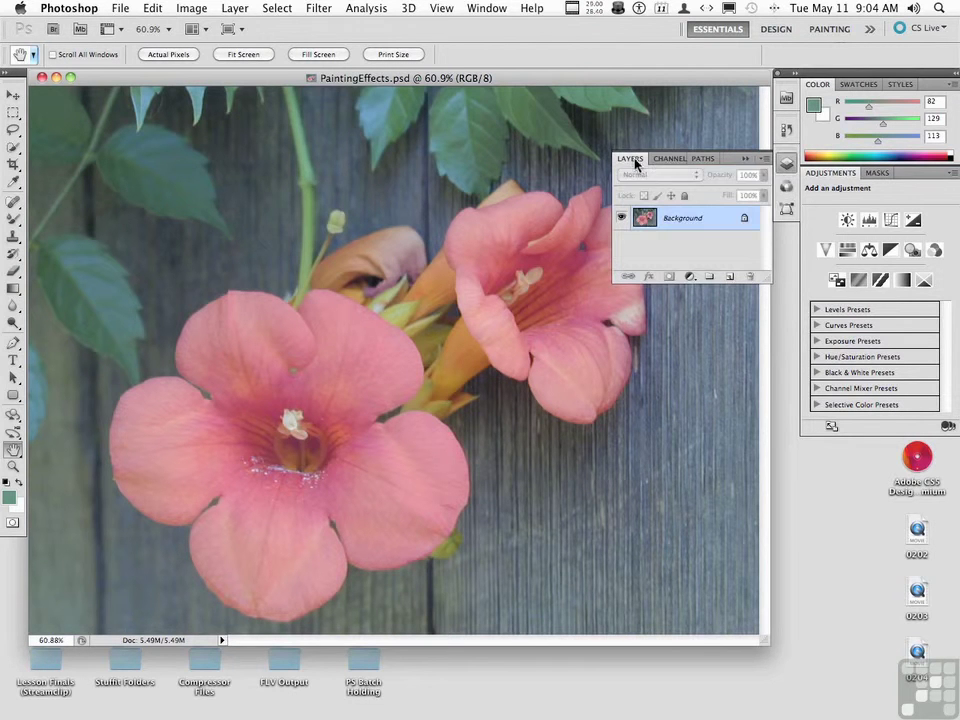
left_click(745, 160)
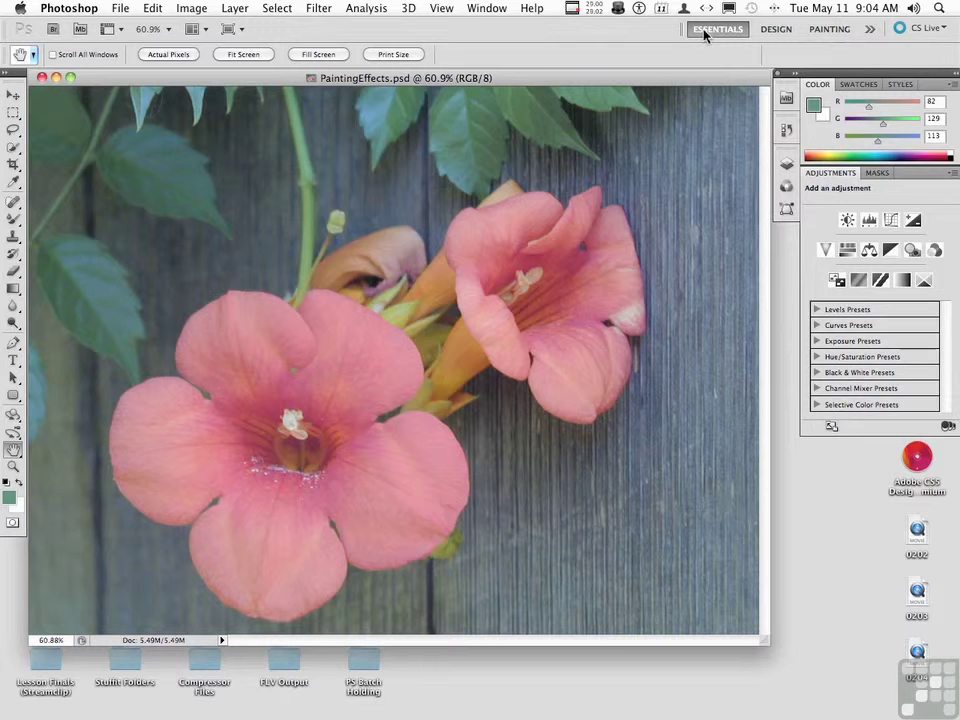
- Switch to the Design and Painting workspaces for comparison and go back to the customized Essentials layout
left_click(785, 31)
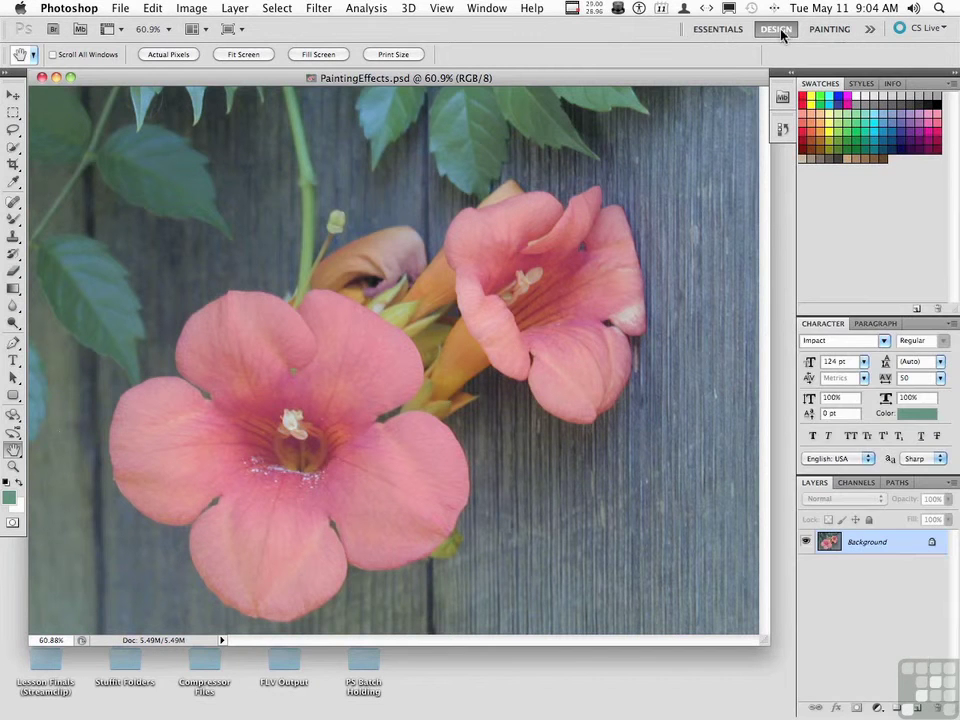
left_click(820, 31)
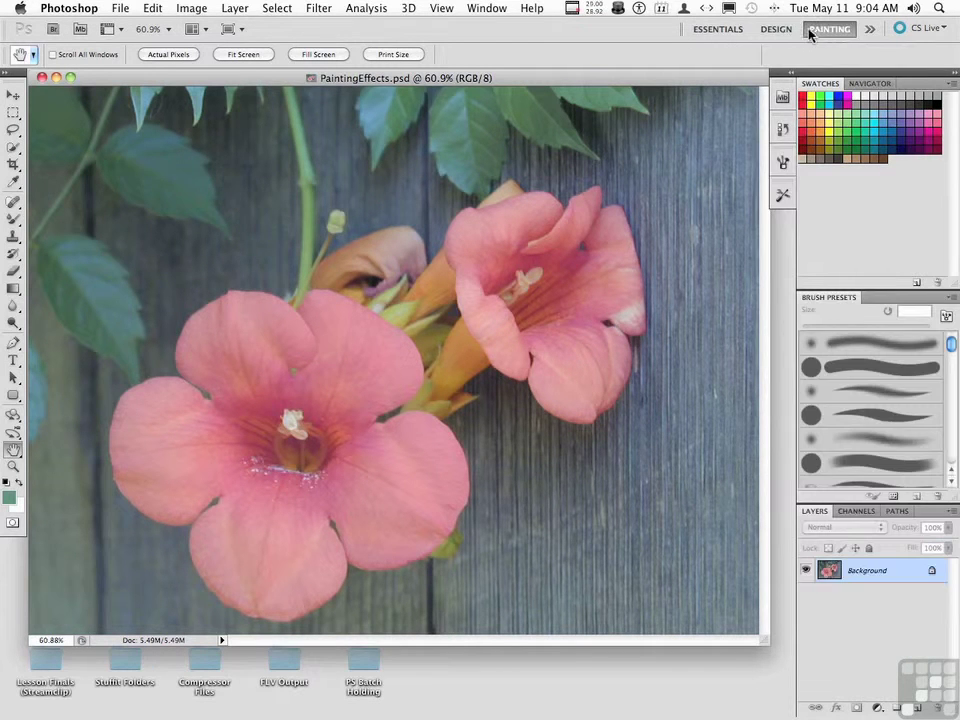
left_click(724, 30)
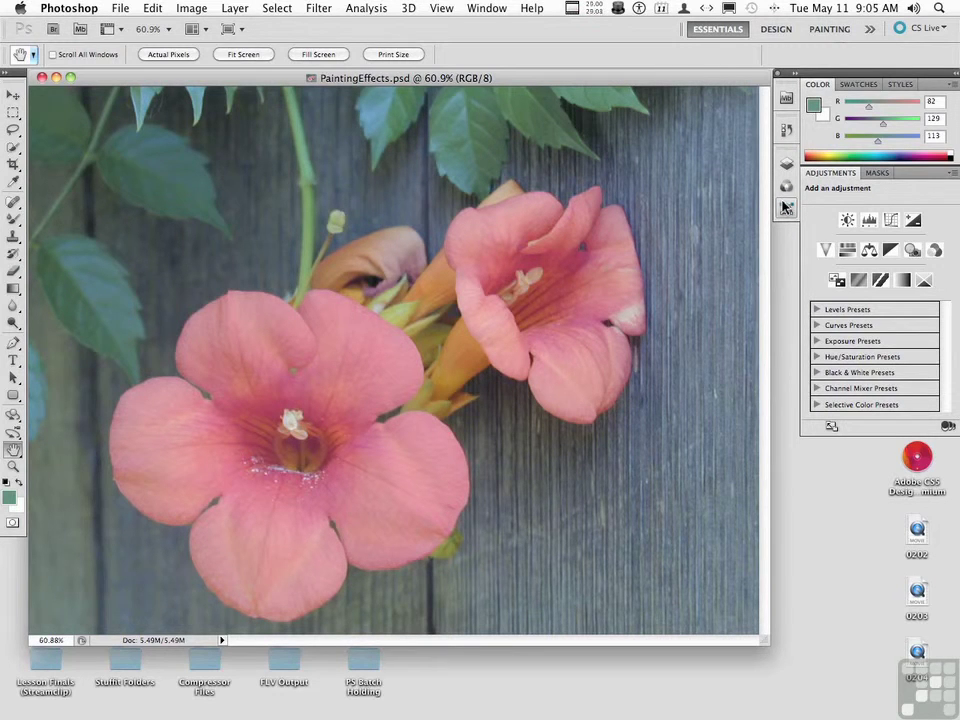
- Reset the Essentials workspace to its default panel layout
left_click(719, 30)
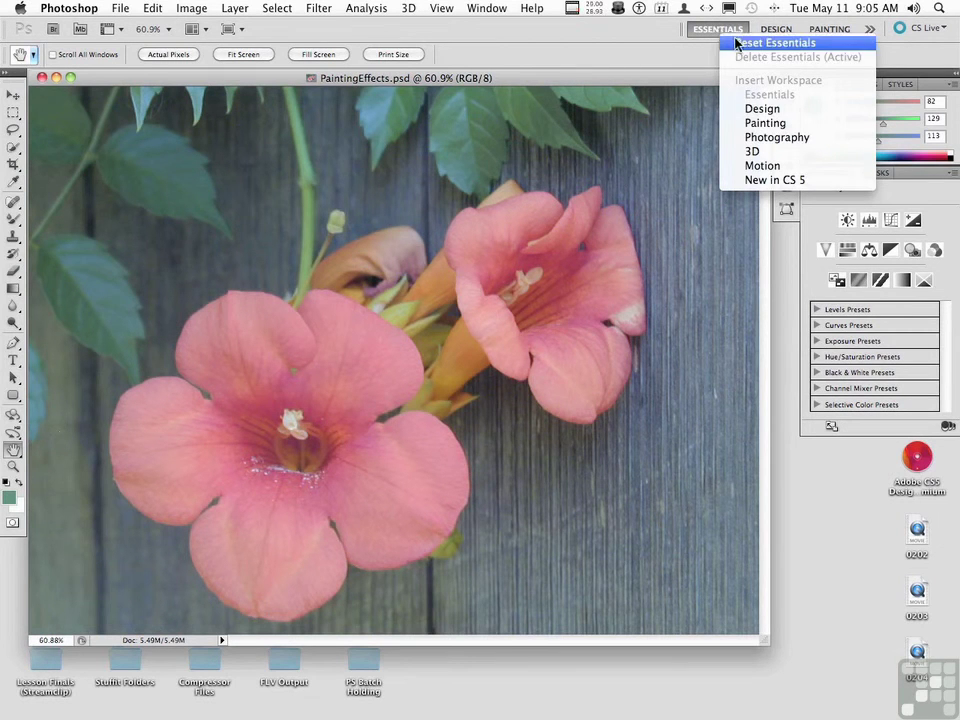
left_click(731, 40)
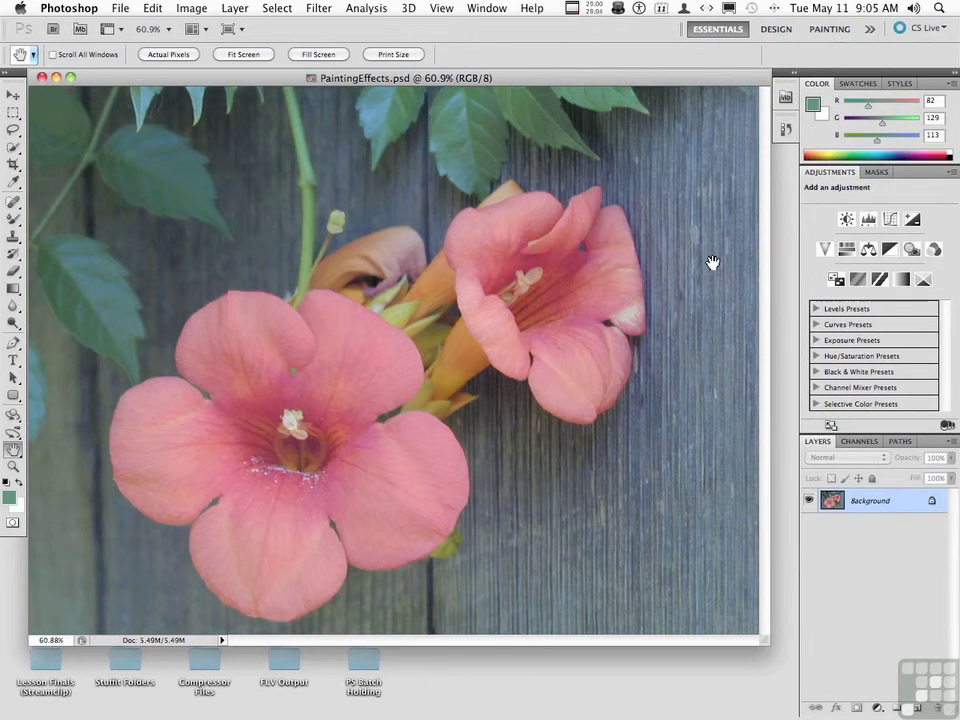